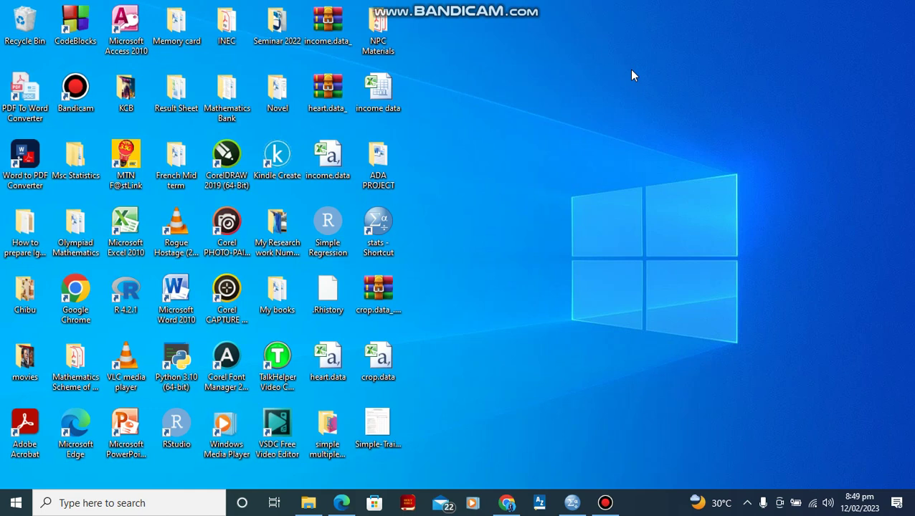
# Set aside the browser's training evaluation form and restore the SPSS Data Editor listing Question1–Question10
pyautogui.click(343, 504)
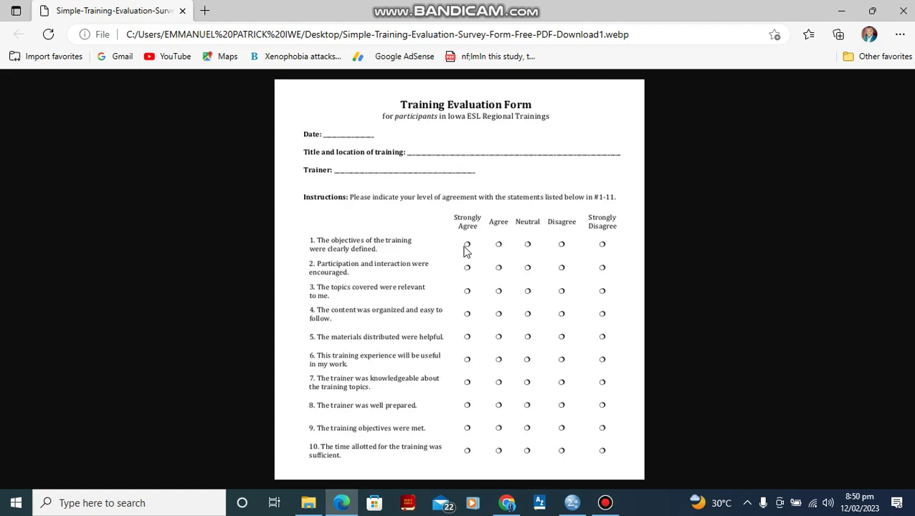
pyautogui.click(840, 11)
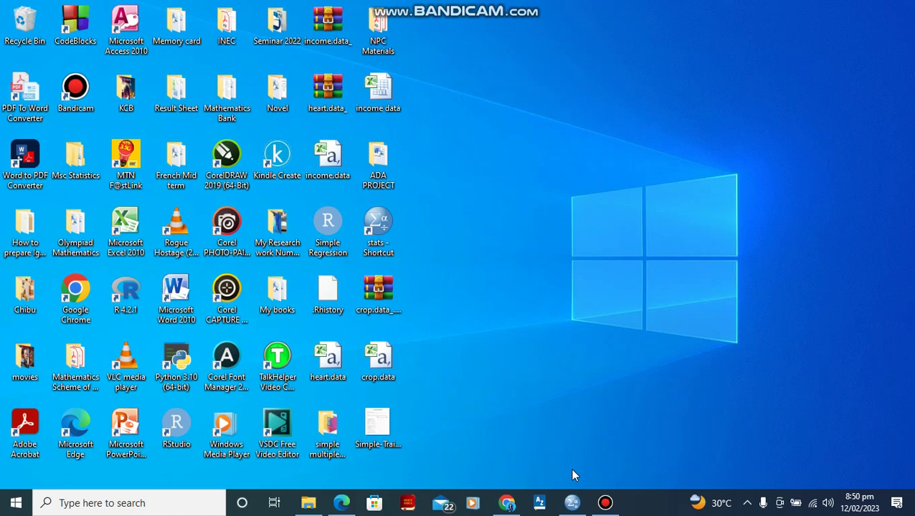
pyautogui.click(572, 502)
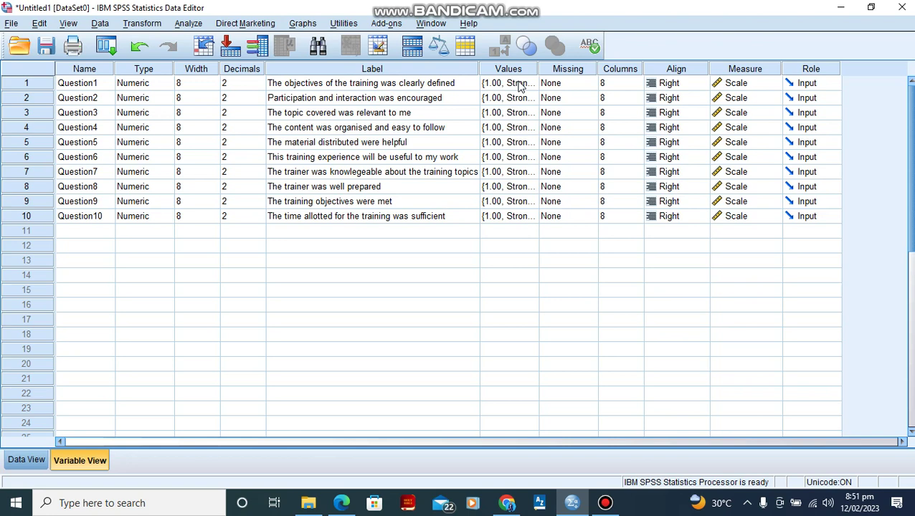
pyautogui.click(521, 85)
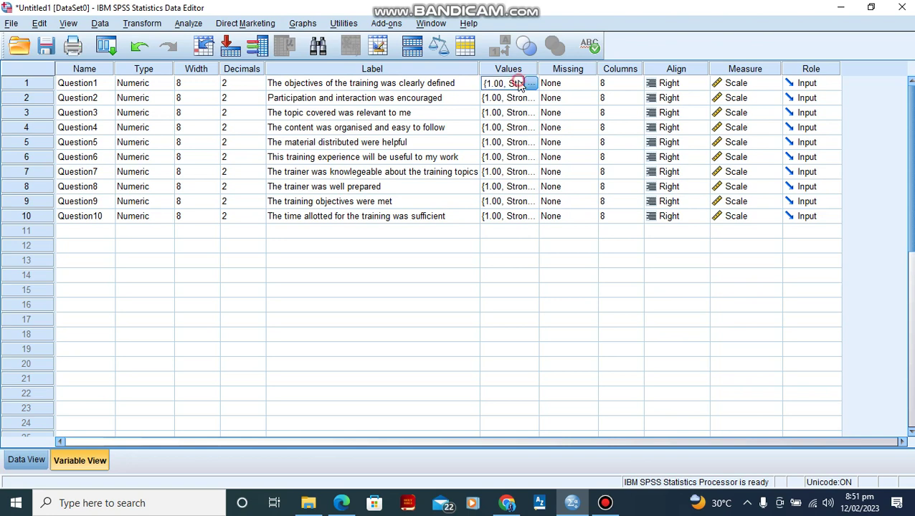
pyautogui.click(341, 502)
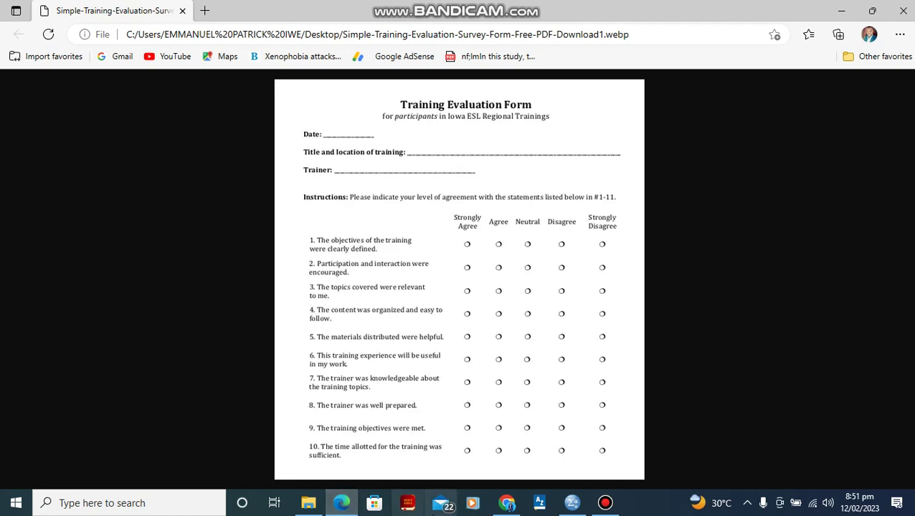
pyautogui.click(571, 503)
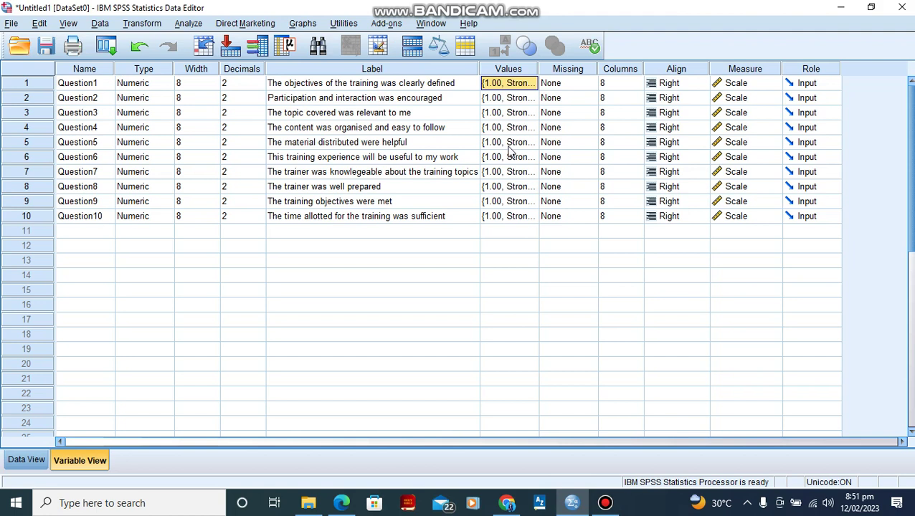
pyautogui.click(510, 85)
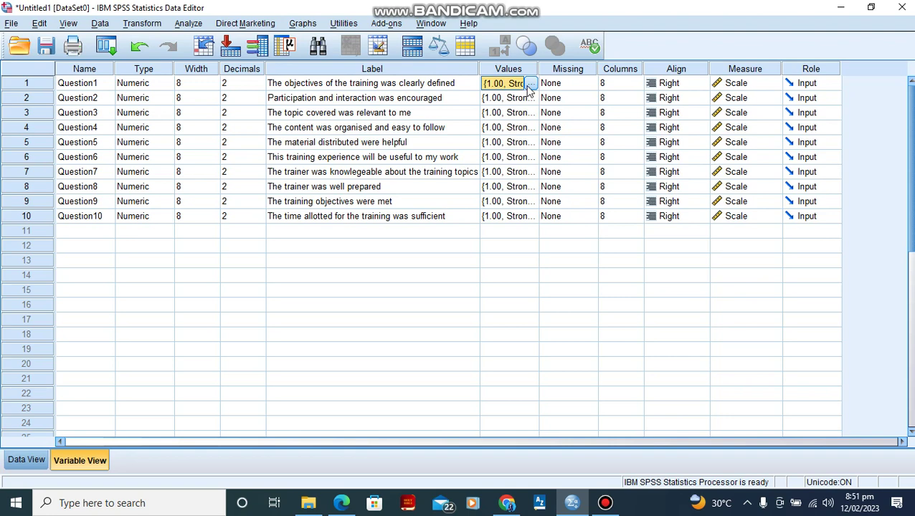
# Open Question1's value labels and delete the existing 1.00 = Strongly Agree entry
pyautogui.click(531, 84)
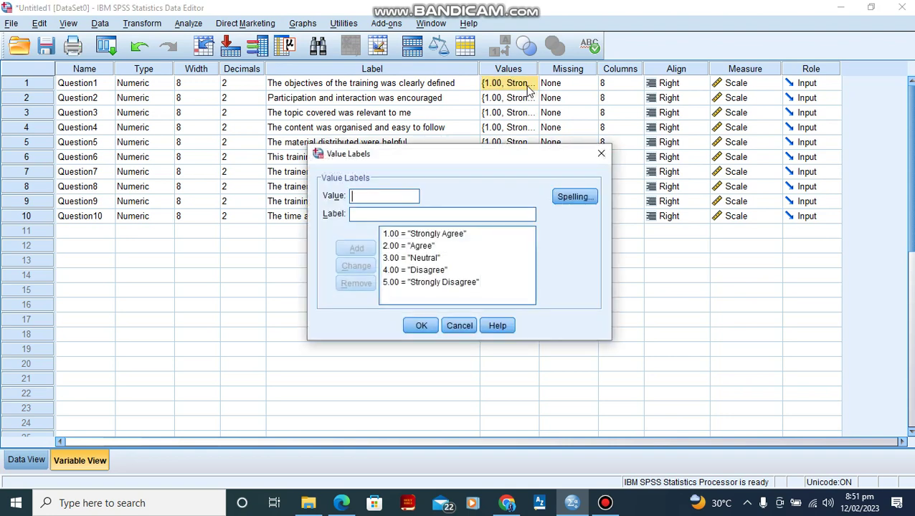
pyautogui.click(391, 196)
pyautogui.click(416, 235)
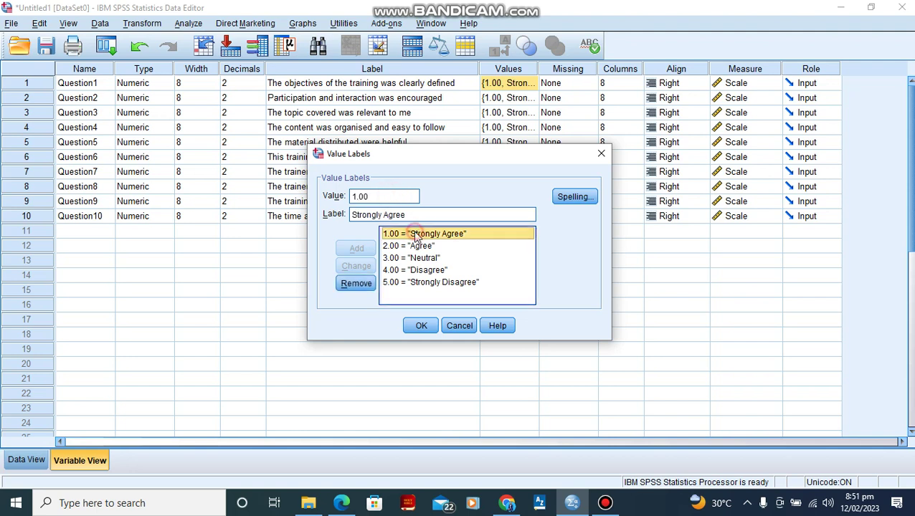
pyautogui.click(356, 283)
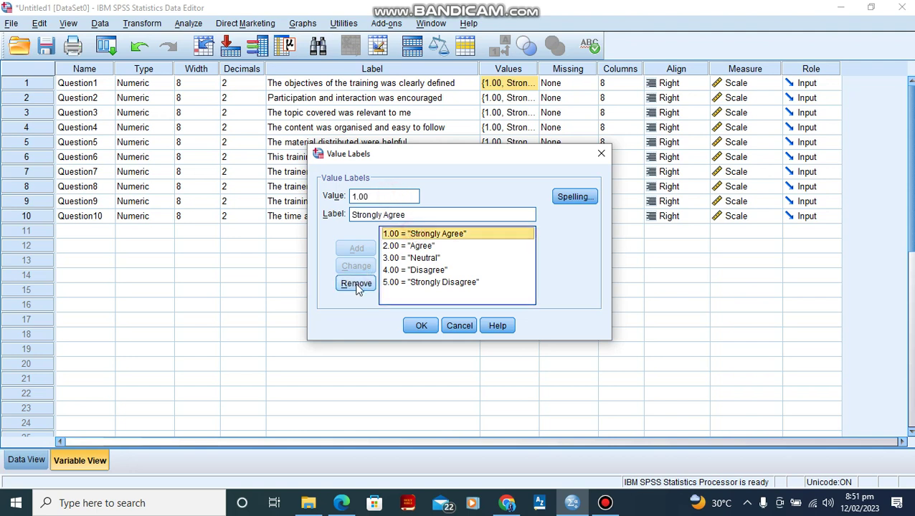
# Re-add value 1 with the label 'Strongly Agree' to Question1's value labels
pyautogui.click(365, 197)
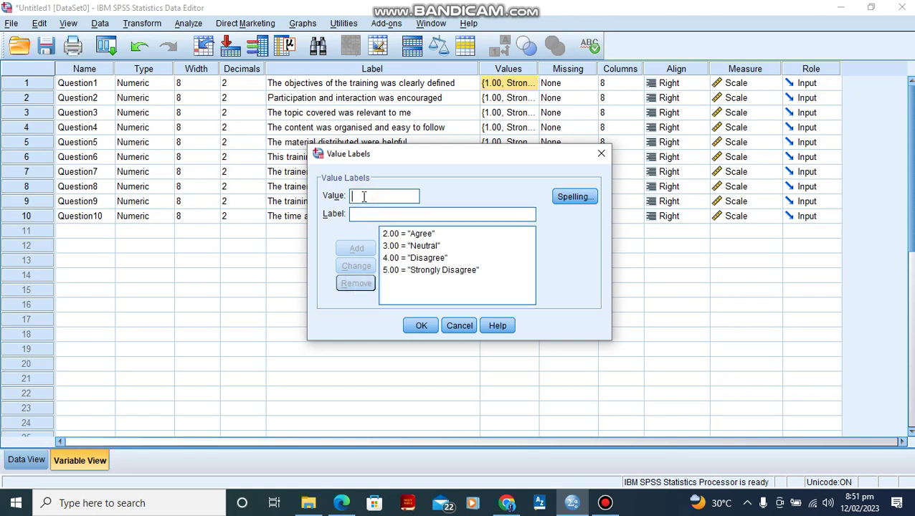
pyautogui.write('1')
pyautogui.click(358, 213)
pyautogui.write('Stro')
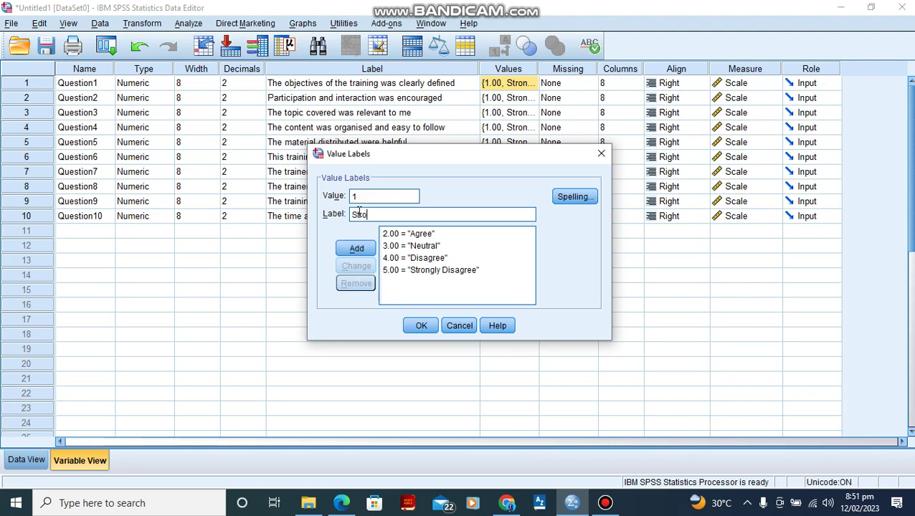
pyautogui.write('ngly Agree')
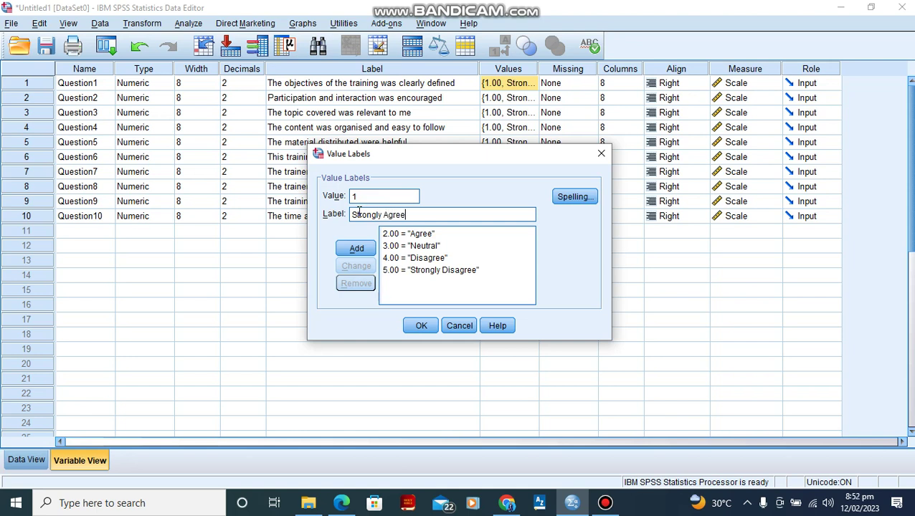
pyautogui.click(357, 249)
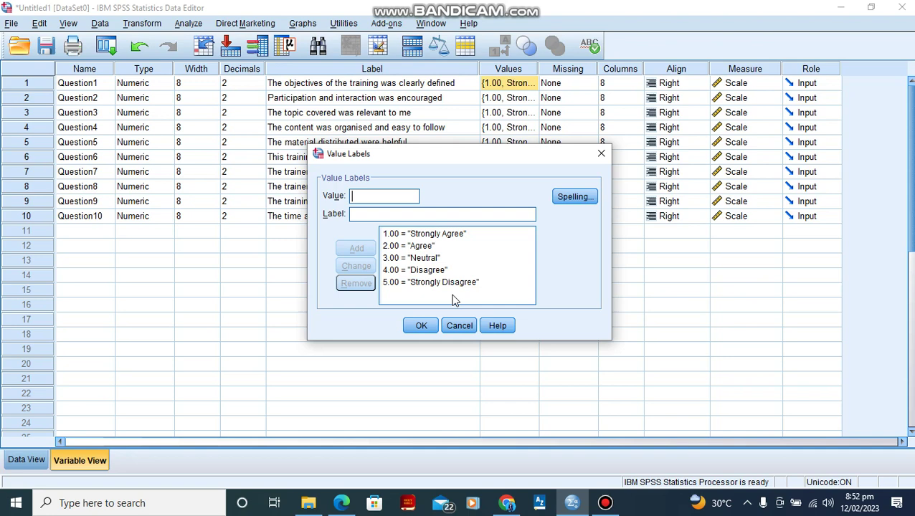
# Apply Question1's five value labels and check the other questions' value labels down the column
pyautogui.click(422, 326)
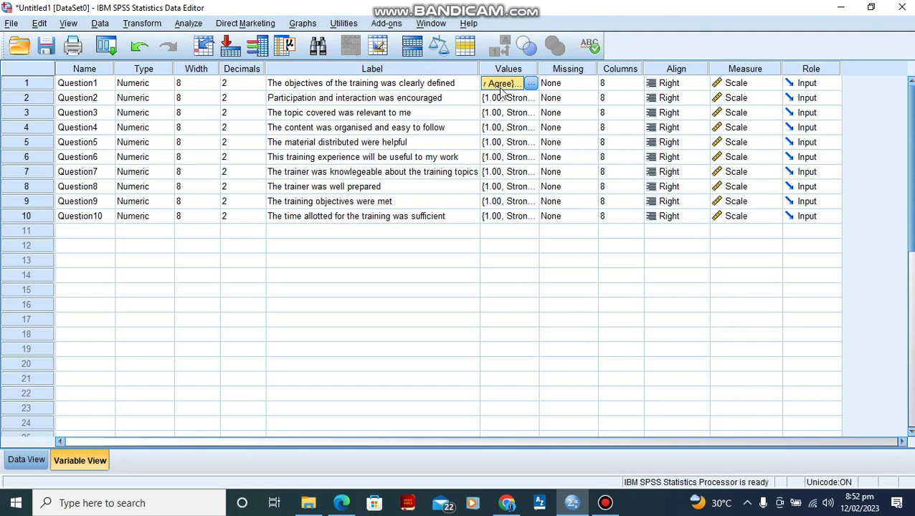
pyautogui.press('Down')
pyautogui.press('Down')
pyautogui.press('Down')
pyautogui.press('Down')
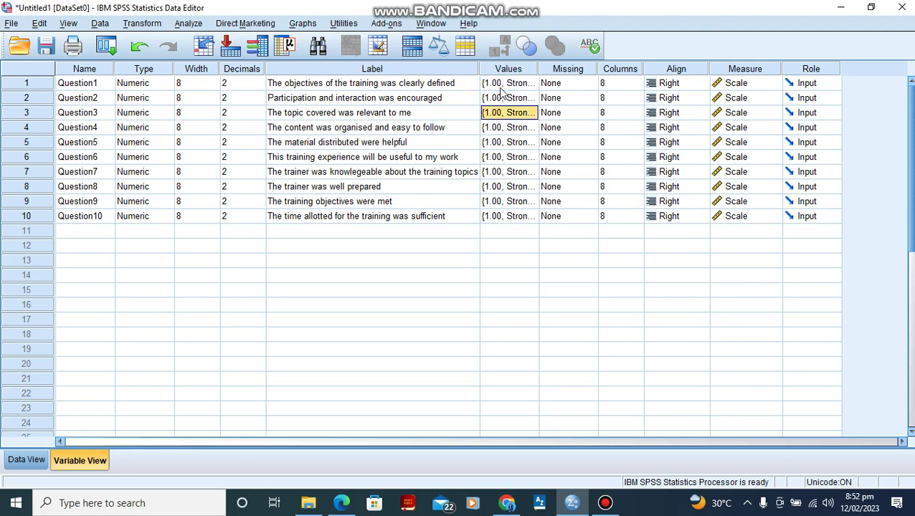
pyautogui.press('Down')
pyautogui.press('Down')
pyautogui.press('Down')
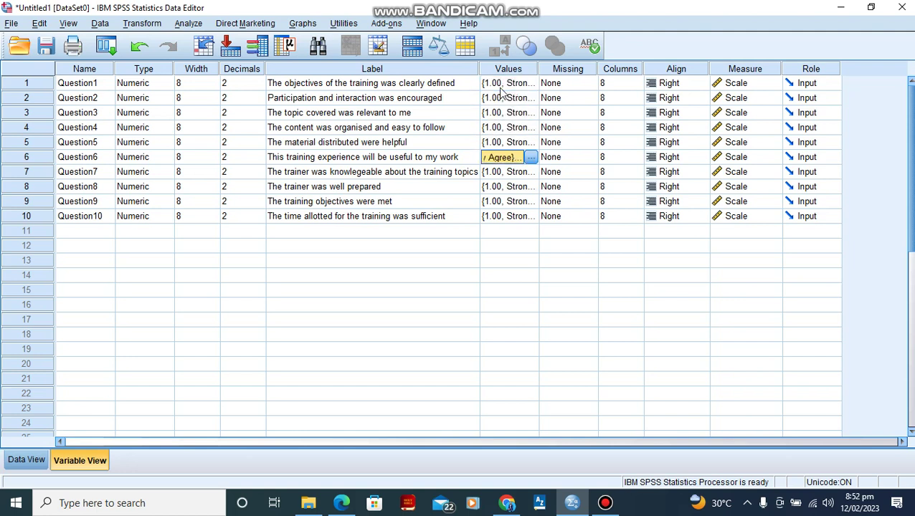
pyautogui.press('Down')
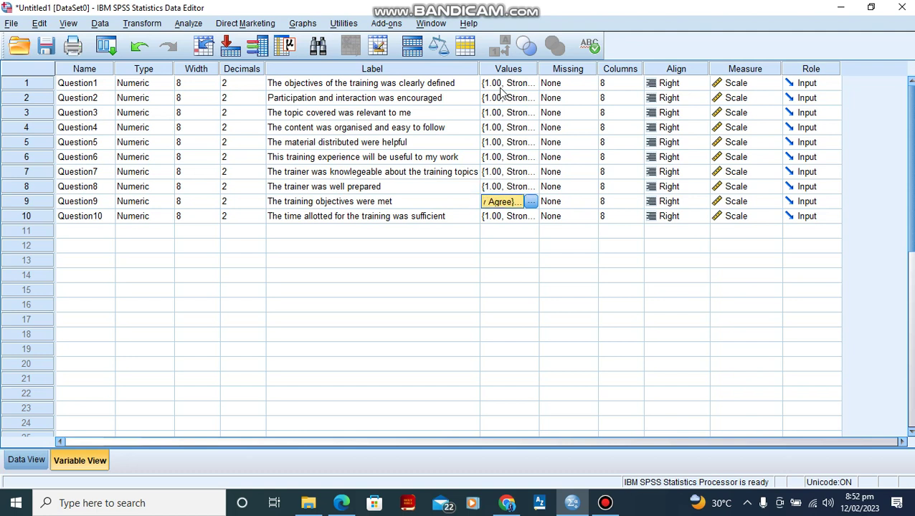
pyautogui.press('Down')
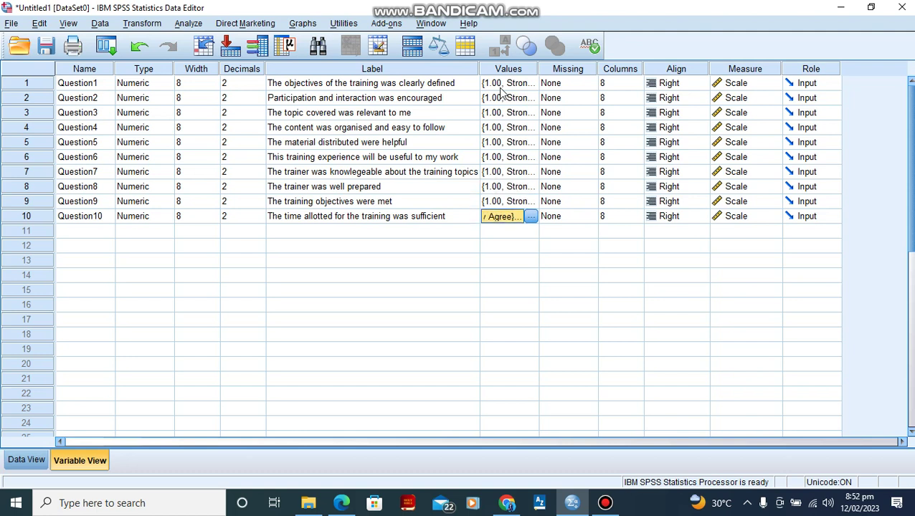
# Try widening Question1's display column to 14 and 20, then return it to 8
pyautogui.click(559, 85)
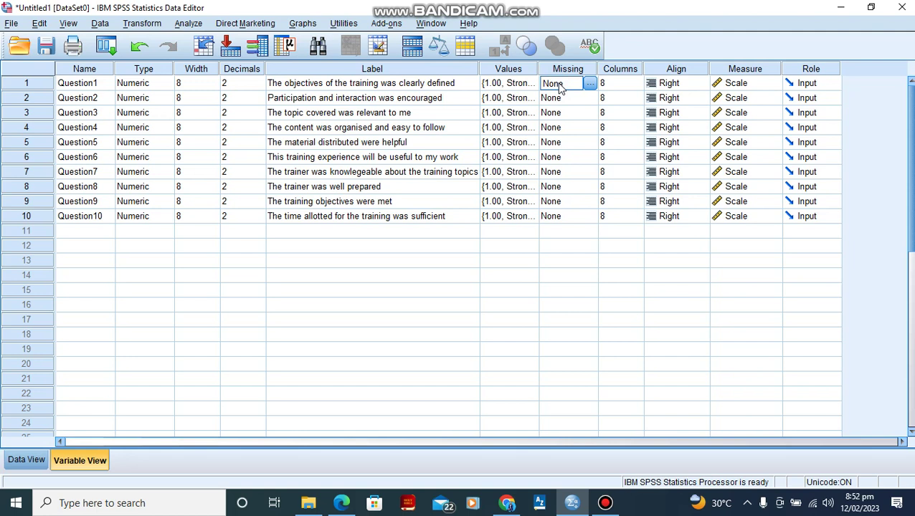
pyautogui.click(620, 83)
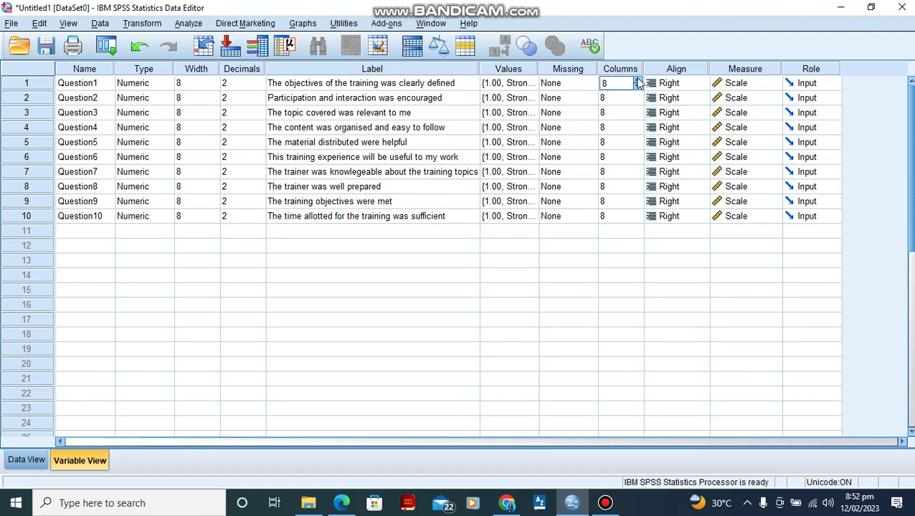
pyautogui.moveTo(637, 81); pyautogui.dragTo(637, 80)
pyautogui.click(29, 459)
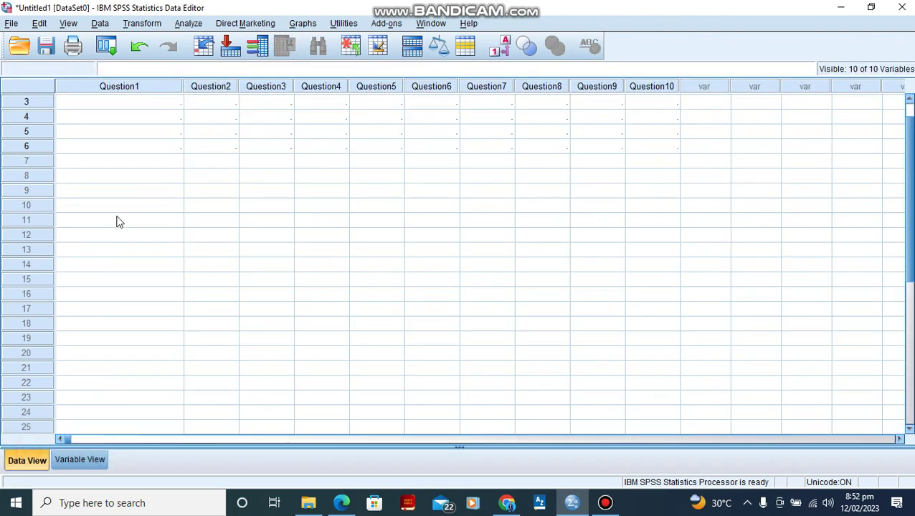
pyautogui.click(85, 462)
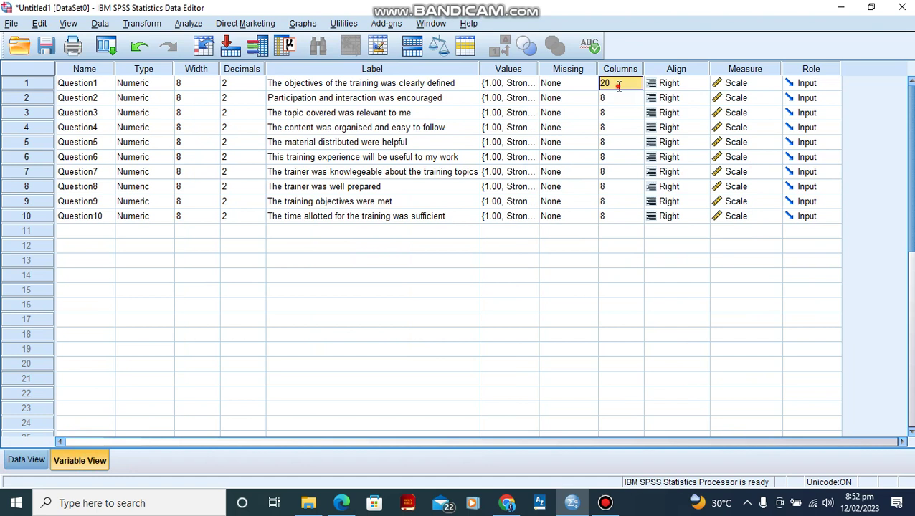
pyautogui.click(616, 84)
pyautogui.moveTo(636, 87); pyautogui.dragTo(637, 87)
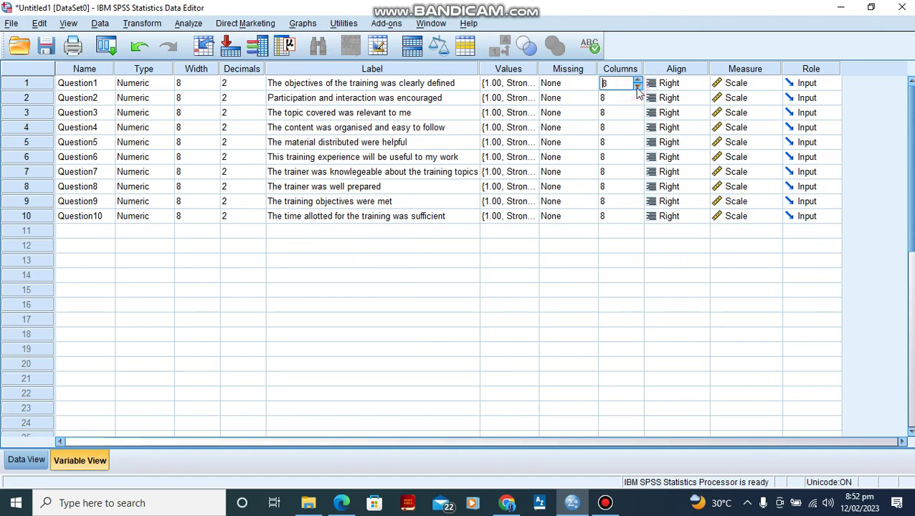
pyautogui.click(677, 85)
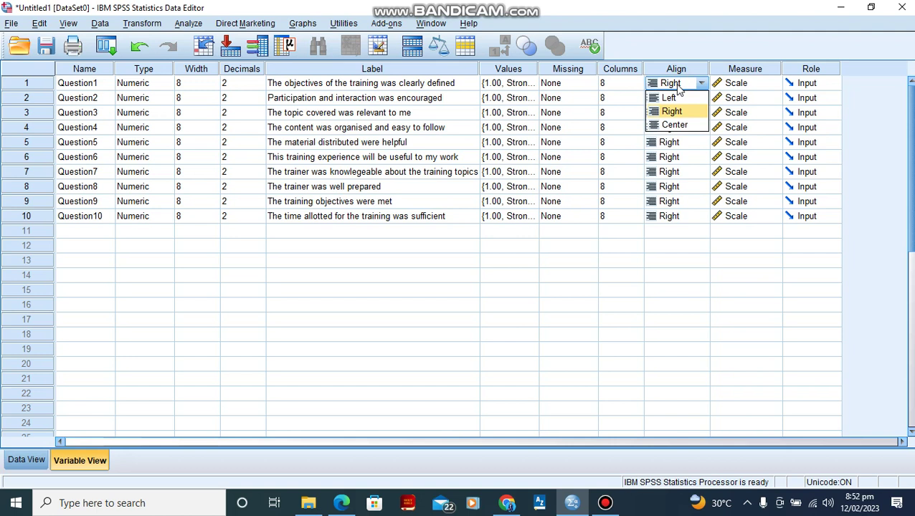
# Leave Question1 right-aligned and open its Scale/Ordinal/Nominal measure list
pyautogui.click(737, 87)
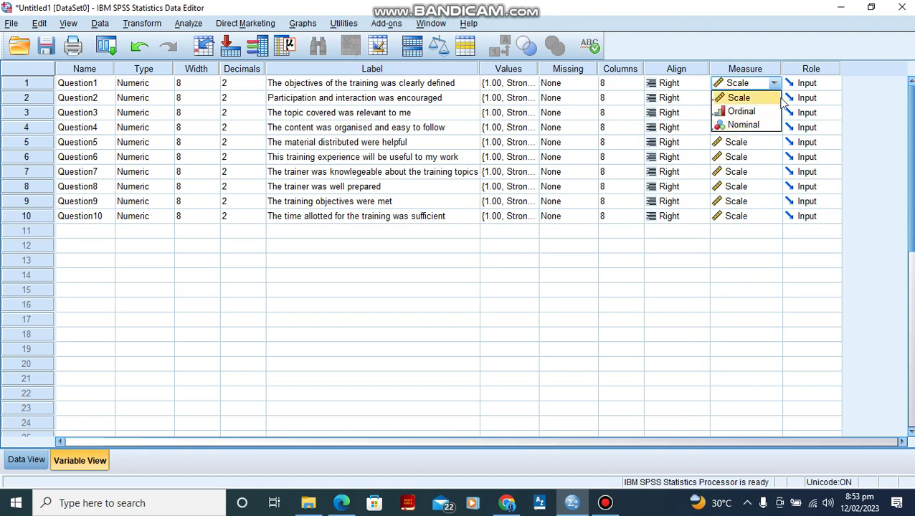
# Leave Question1's measure as Scale and open its Role choices
pyautogui.click(810, 83)
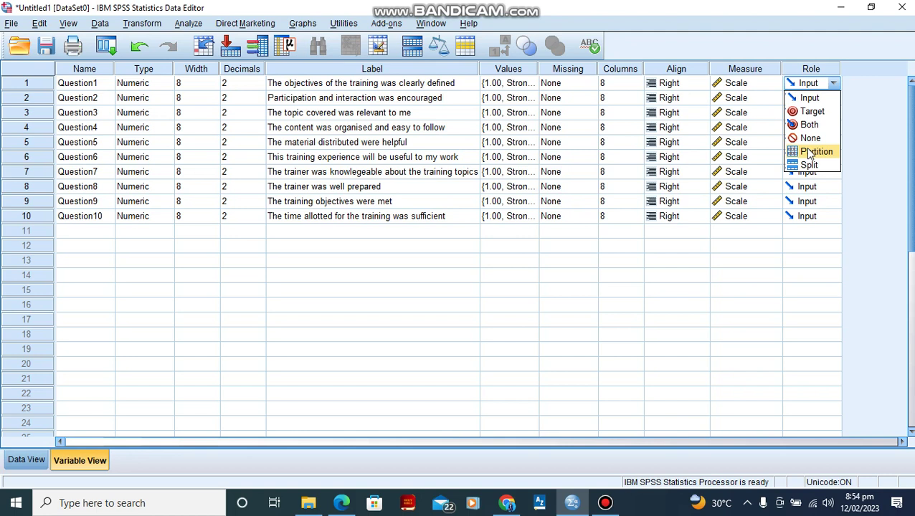
# Confirm Input as Question1's role and click off the Role cell
pyautogui.click(807, 98)
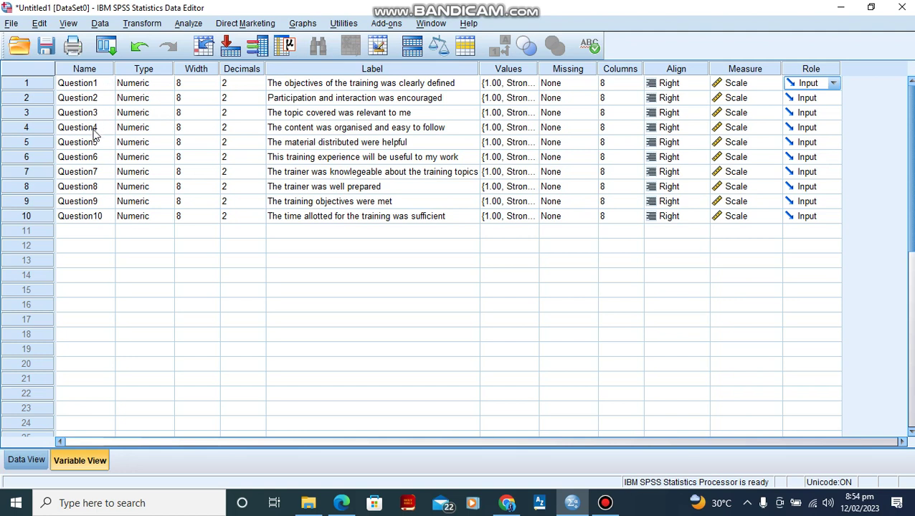
pyautogui.click(87, 325)
# In Data View, enter Question1 responses 2, 3, 2, 2, 1, 2 in rows 3–8
pyautogui.click(32, 470)
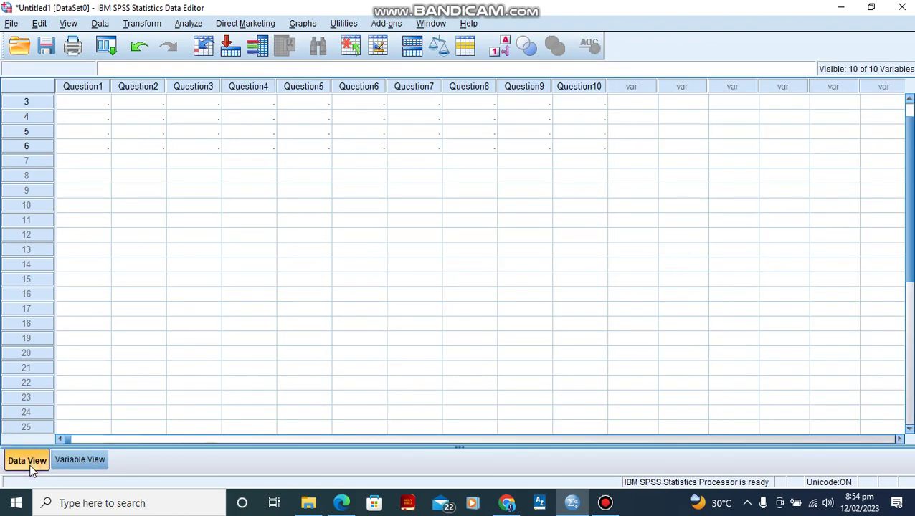
pyautogui.click(73, 463)
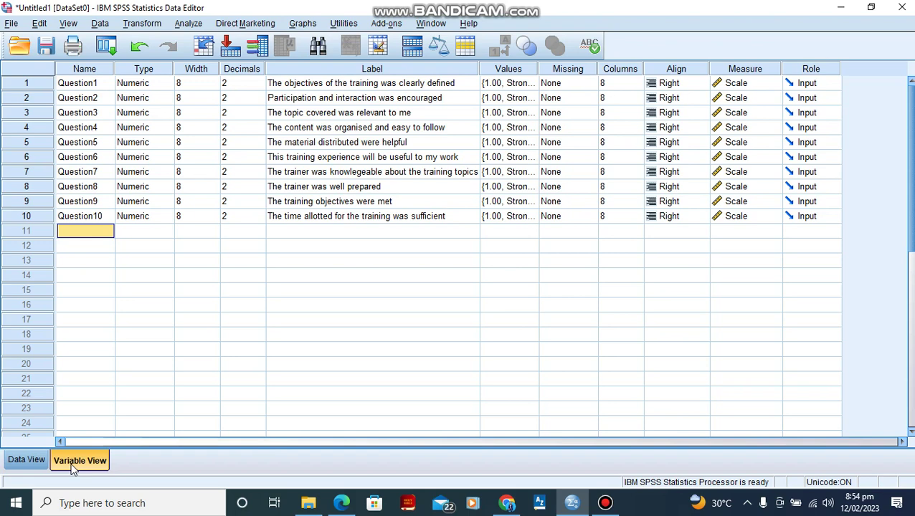
pyautogui.click(32, 460)
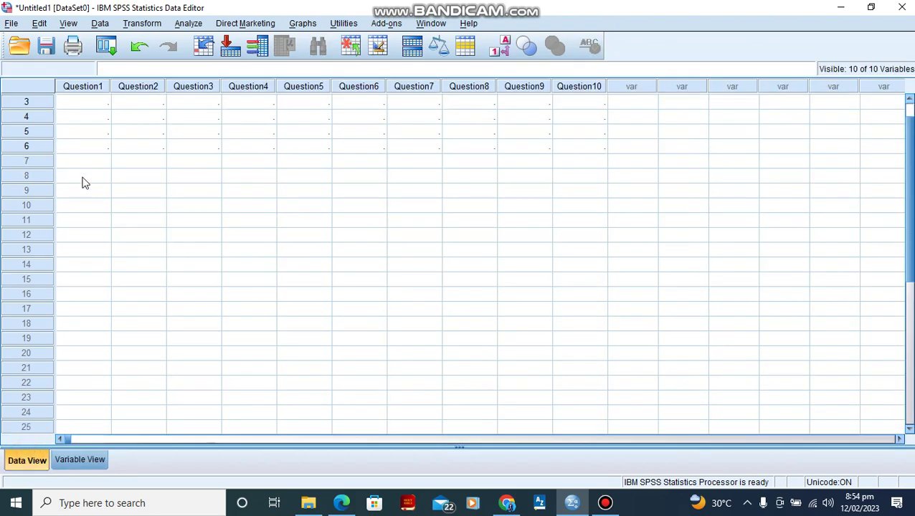
pyautogui.click(85, 104)
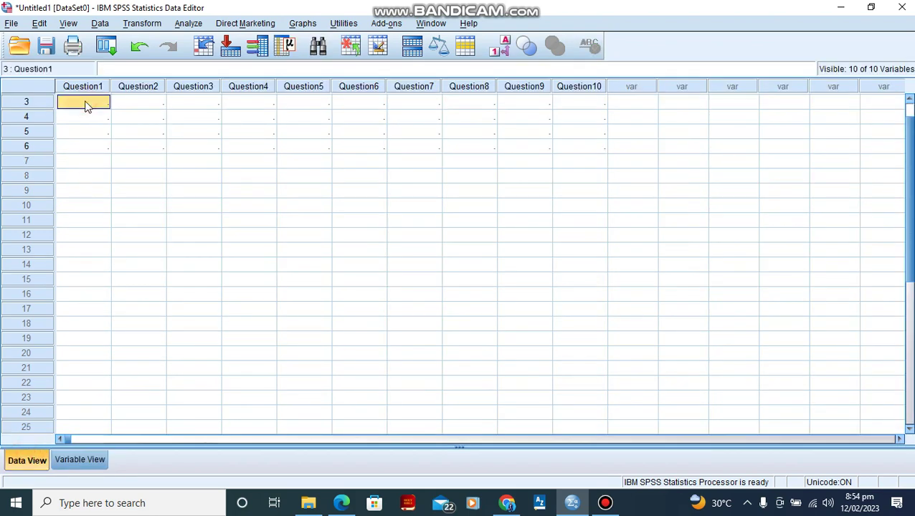
pyautogui.write('2')
pyautogui.press('Return')
pyautogui.write('3')
pyautogui.press('Return')
pyautogui.write('2')
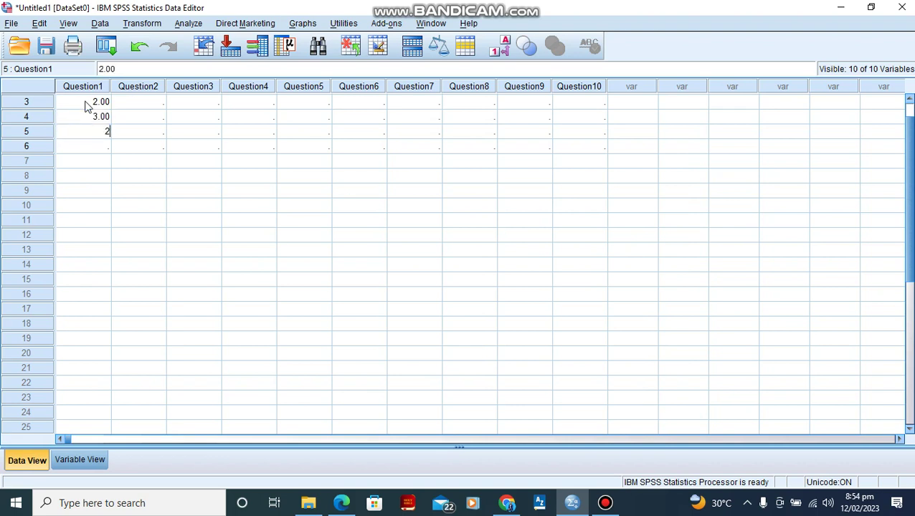
pyautogui.press('Return')
pyautogui.write('2')
pyautogui.press('Return')
pyautogui.write('1')
pyautogui.press('Return')
pyautogui.write('2')
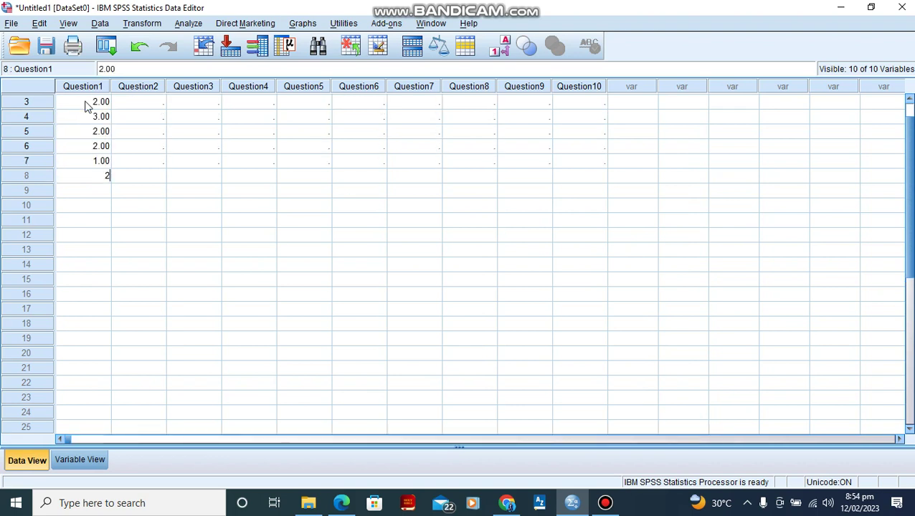
pyautogui.press('Tab')
# Enter Question2 responses 1, 2, 2, 1, 2, working upward to row 3
pyautogui.write('1')
pyautogui.press('Up')
pyautogui.write('2')
pyautogui.press('Up')
pyautogui.write('2')
pyautogui.press('Up')
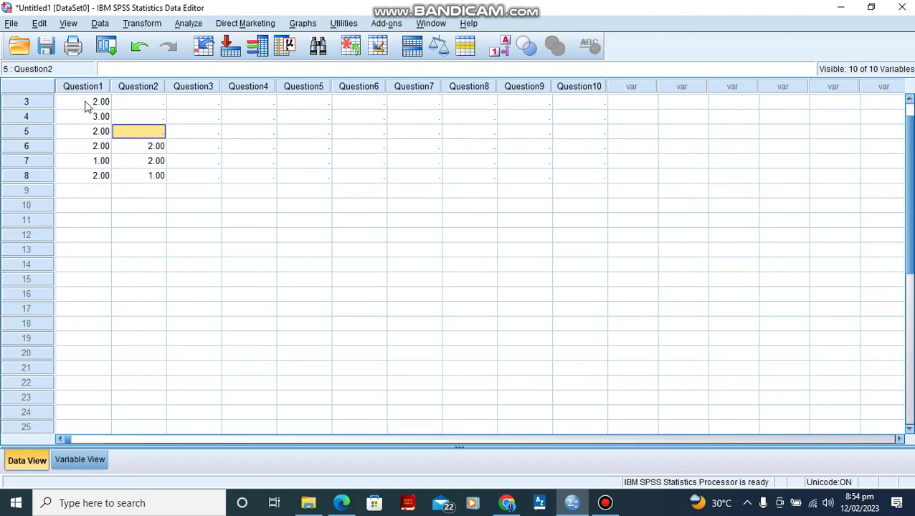
pyautogui.write('2')
pyautogui.press('Up')
pyautogui.write('1')
pyautogui.press('Up')
# Enter Question3 responses 3, 4, 5, 3, 2, 1 in rows 3–8
pyautogui.write('2')
pyautogui.press('Tab')
pyautogui.write('3')
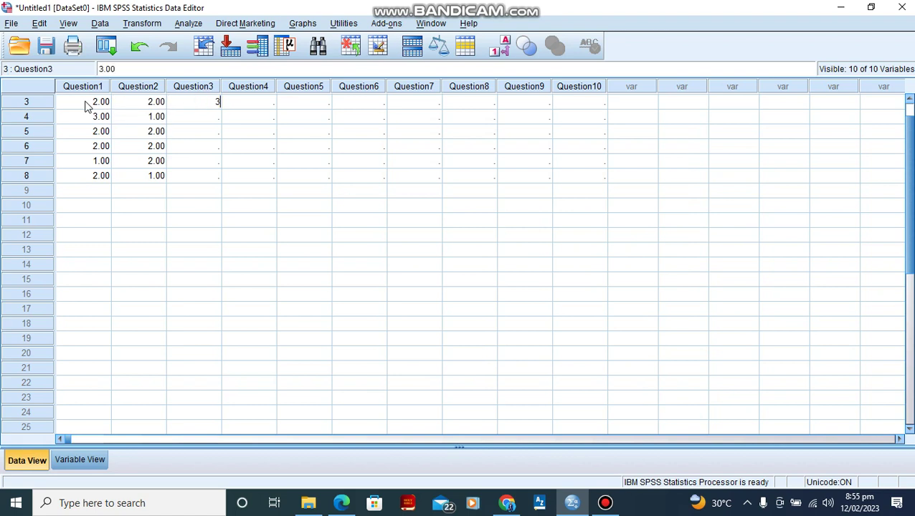
pyautogui.press('Return')
pyautogui.write('4')
pyautogui.press('Return')
pyautogui.write('5')
pyautogui.press('Return')
pyautogui.write('3')
pyautogui.press('Return')
# Enter Question4 responses 3, 2, 4, 2, 1, 2 from row 8 up to row 3
pyautogui.write('2')
pyautogui.press('Return')
pyautogui.write('1')
pyautogui.press('Tab')
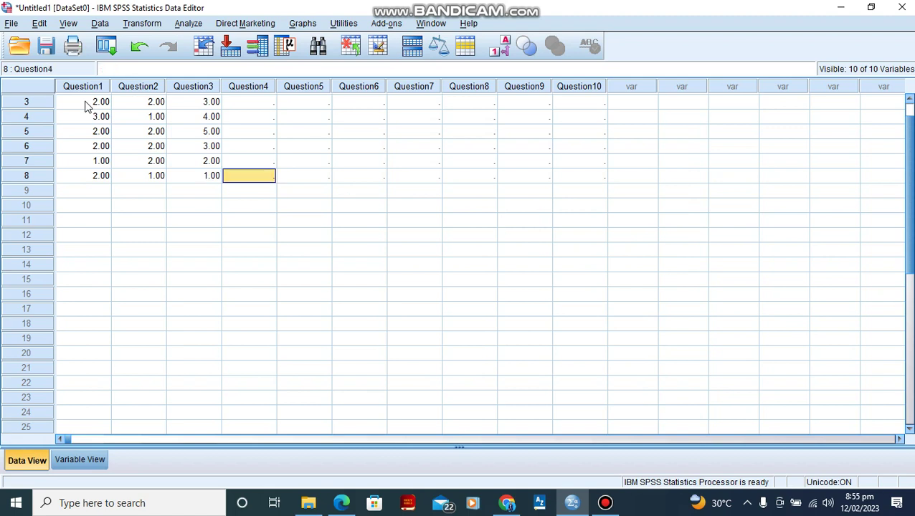
pyautogui.write('3')
pyautogui.press('Up')
pyautogui.write('2')
pyautogui.press('Up')
pyautogui.write('4')
pyautogui.press('Up')
pyautogui.press('Up')
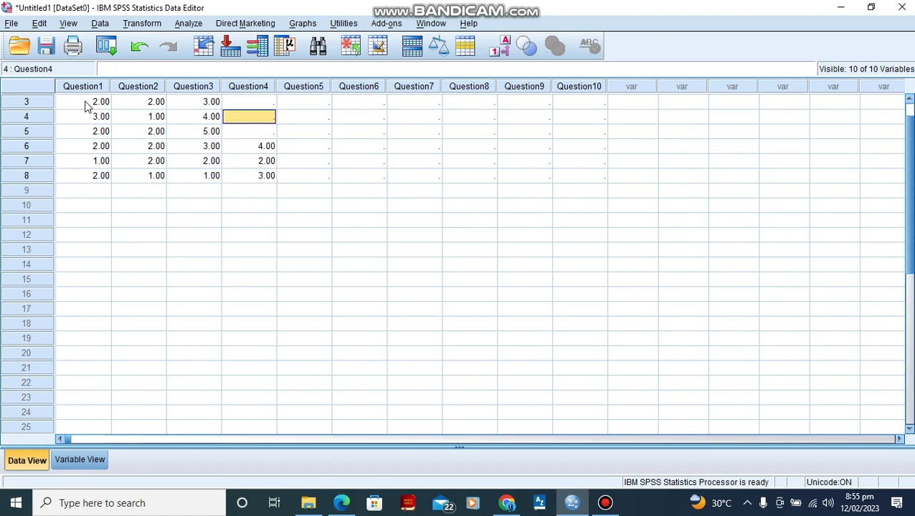
pyautogui.write('2')
pyautogui.press('Up')
pyautogui.write('1')
pyautogui.press('Up')
pyautogui.write('2')
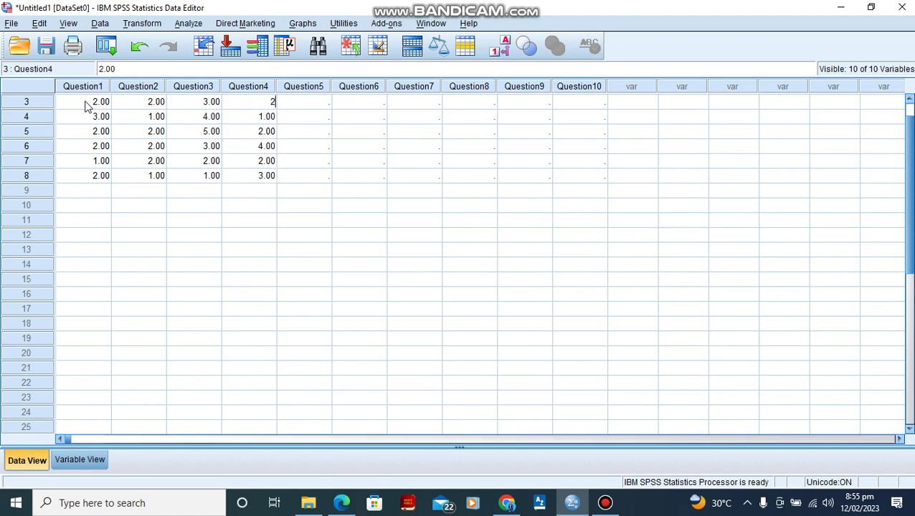
pyautogui.press('Left')
pyautogui.press('Left')
pyautogui.press('Left')
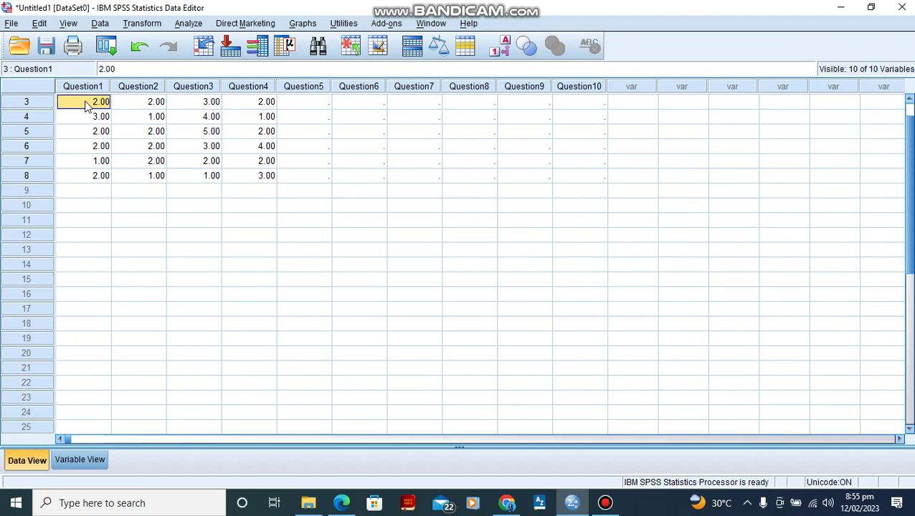
# Copy the Question1–Question4 response block and paste it into Question5–Question8
pyautogui.hotkey('shift', 'Right')
pyautogui.hotkey('shift', 'Right')
pyautogui.hotkey('shift', 'Right')
pyautogui.hotkey('shift', 'Down')
pyautogui.hotkey('shift', 'Down')
pyautogui.hotkey('shift', 'Down')
pyautogui.hotkey('shift', 'Down')
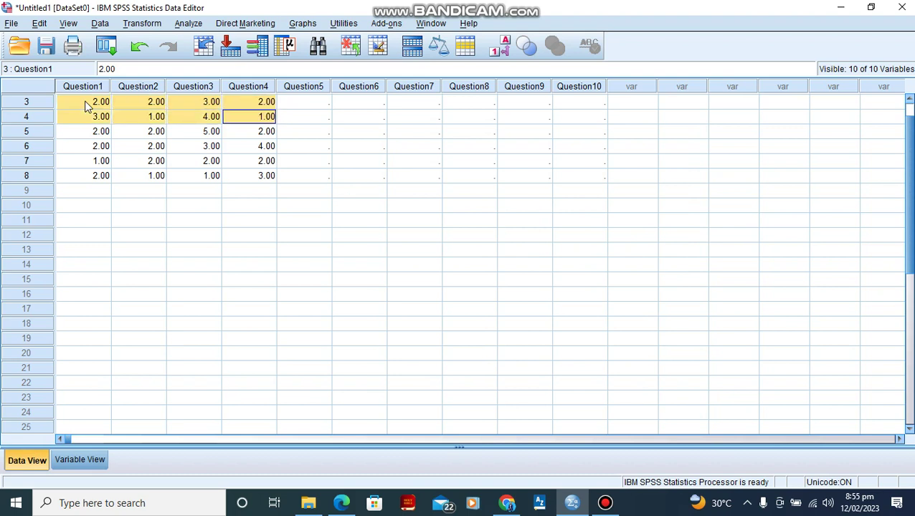
pyautogui.hotkey('shift', 'Down')
pyautogui.hotkey('ctrl', 'c')
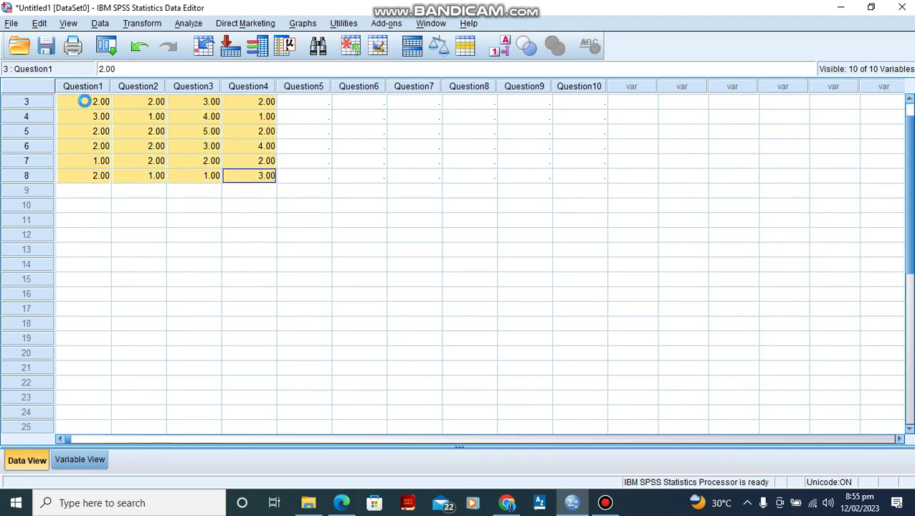
pyautogui.press('Right')
pyautogui.press('Up')
pyautogui.press('Up')
pyautogui.press('Up')
pyautogui.press('Up')
pyautogui.press('Up')
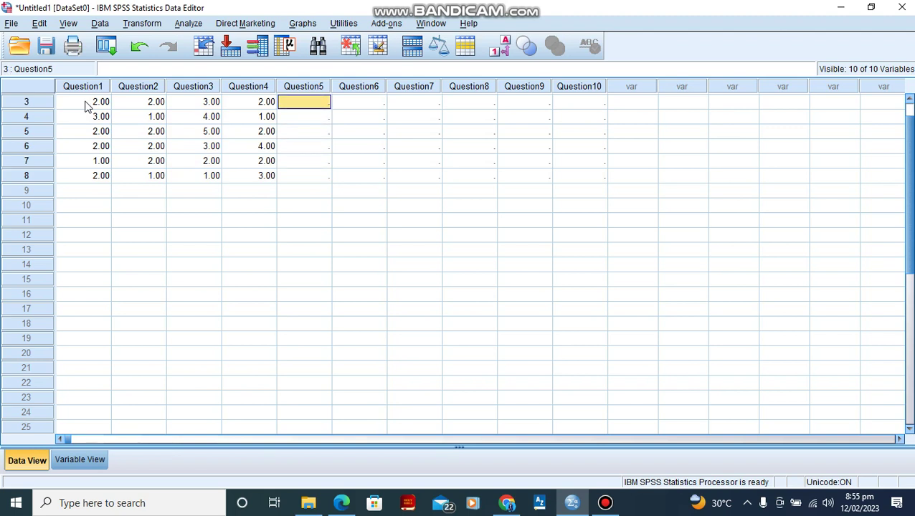
pyautogui.hotkey('ctrl', 'v')
pyautogui.press('Right')
# Fill Question9 and Question10 with responses of 2, 3 and 4 across rows 3–8
pyautogui.press('Right')
pyautogui.press('Right')
pyautogui.press('Right')
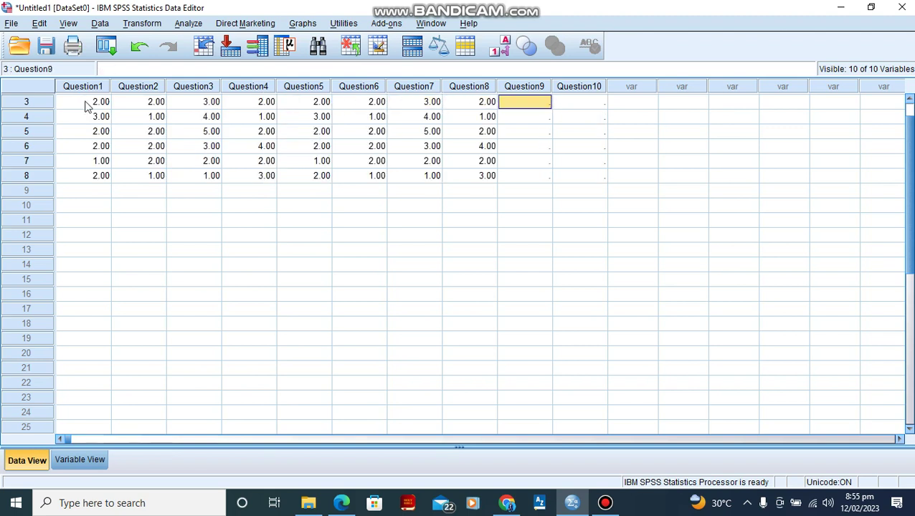
pyautogui.write('2')
pyautogui.press('Right')
pyautogui.write('3')
pyautogui.press('Down')
pyautogui.write('4')
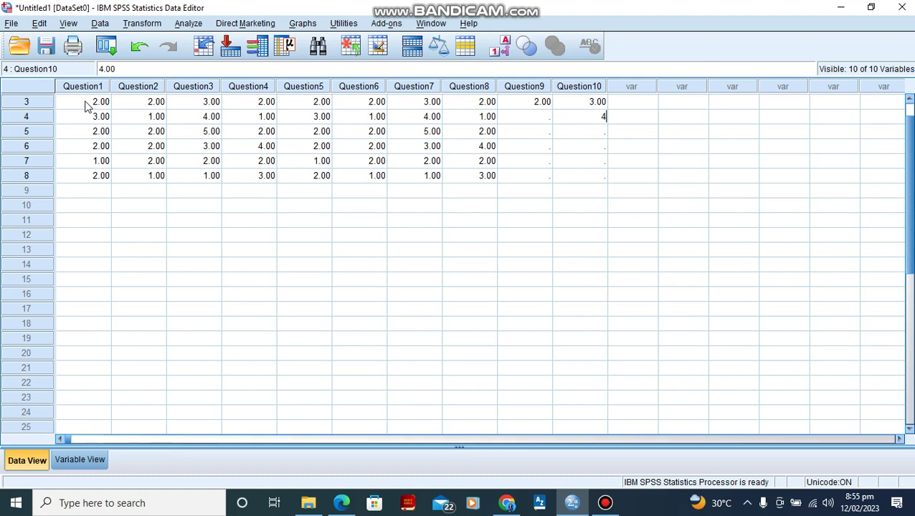
pyautogui.press('Left')
pyautogui.write('3')
pyautogui.press('Down')
pyautogui.write('4')
pyautogui.press('Down')
pyautogui.write('3')
pyautogui.press('Right')
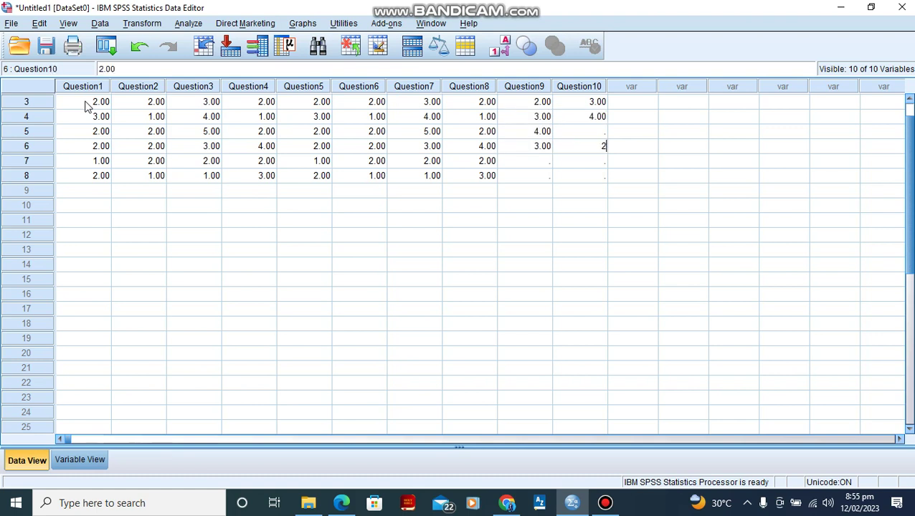
pyautogui.write('2')
pyautogui.press('Up')
pyautogui.write('3')
pyautogui.press('Down')
pyautogui.press('Down')
pyautogui.write('4')
pyautogui.press('Left')
pyautogui.write('3')
pyautogui.press('Down')
pyautogui.write('4')
pyautogui.press('Right')
pyautogui.write('3')
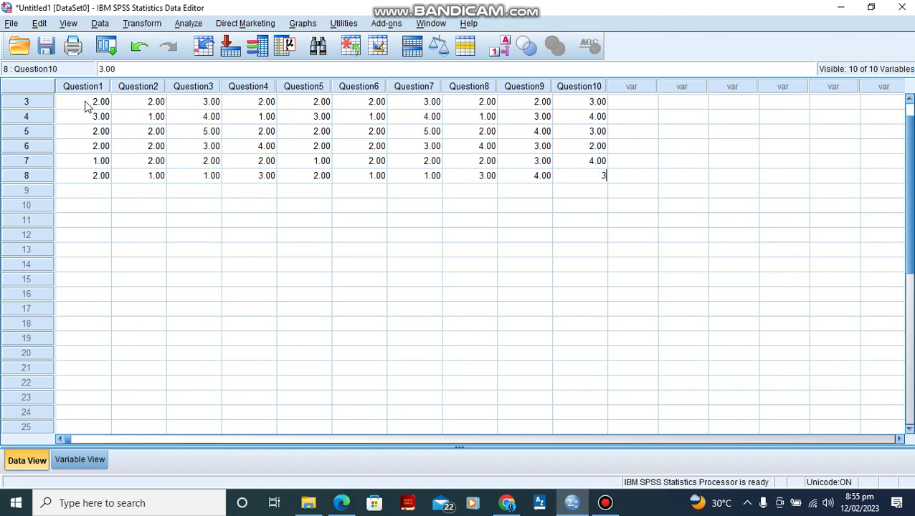
pyautogui.press('Down')
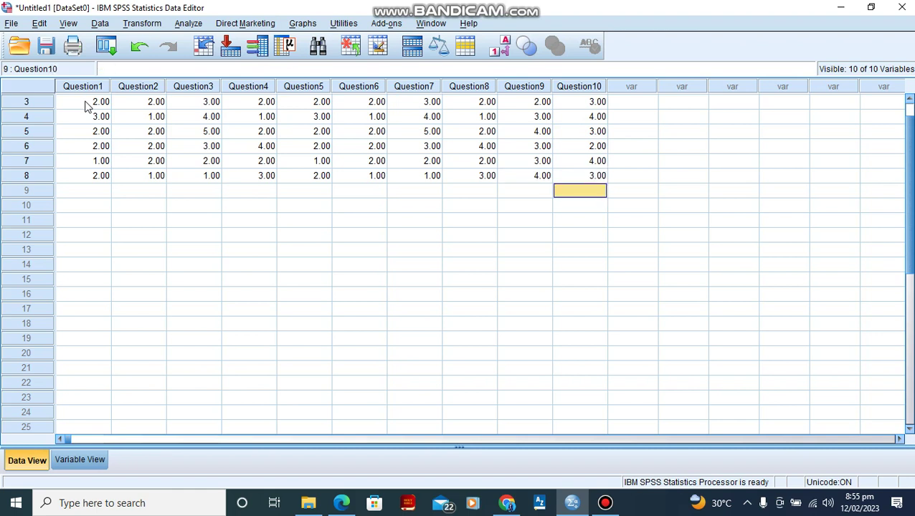